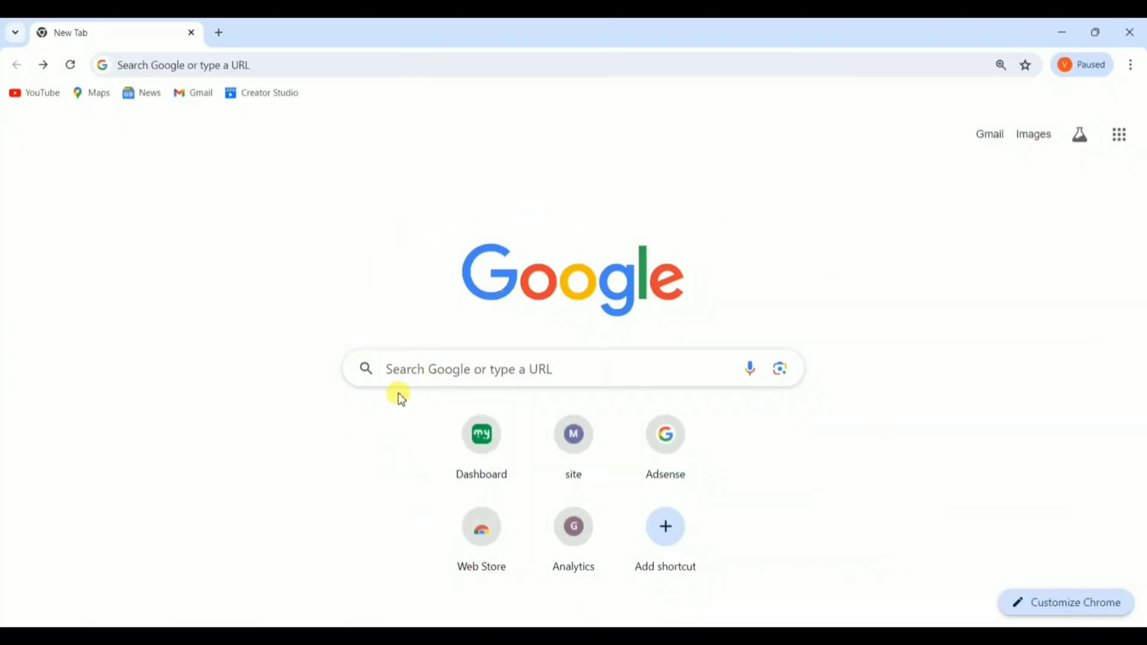
# Step: Search Google for "sanchar saathi" and open the official Sanchar Saathi website from the results
pyautogui.click(409, 363)
pyautogui.press('Down')
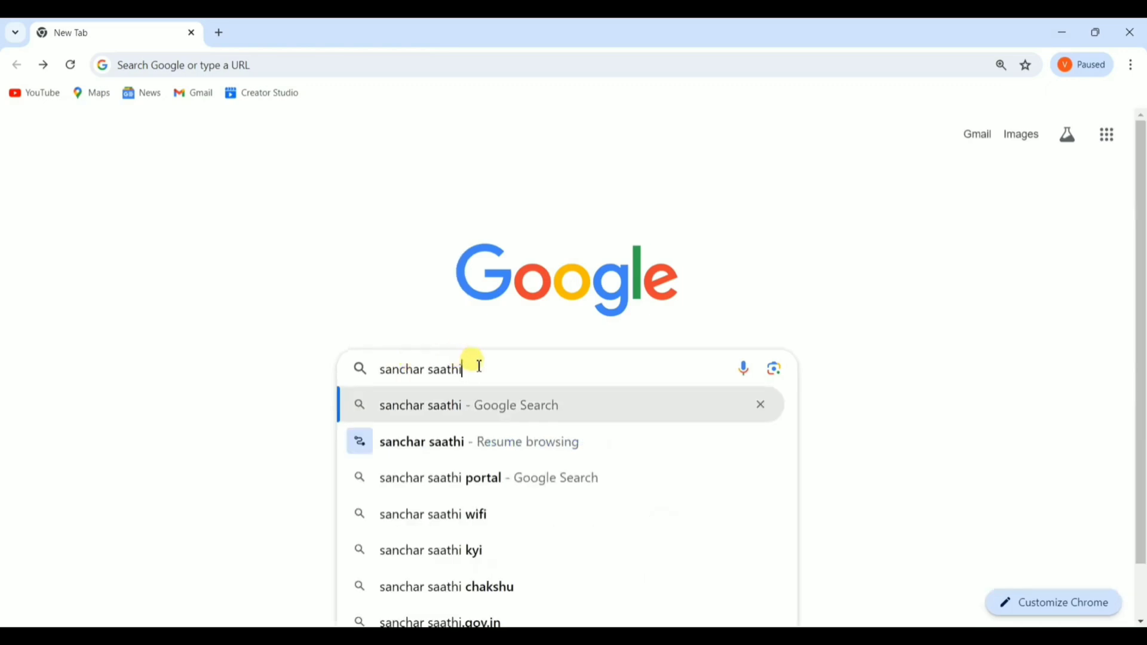
pyautogui.press('Return')
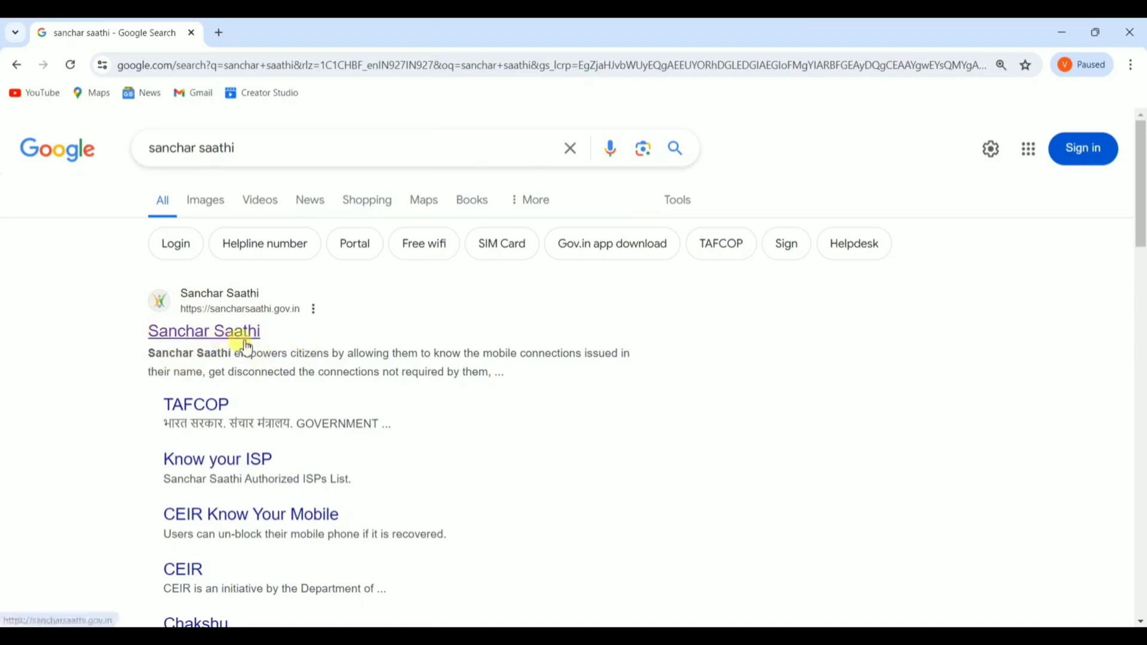
pyautogui.click(199, 344)
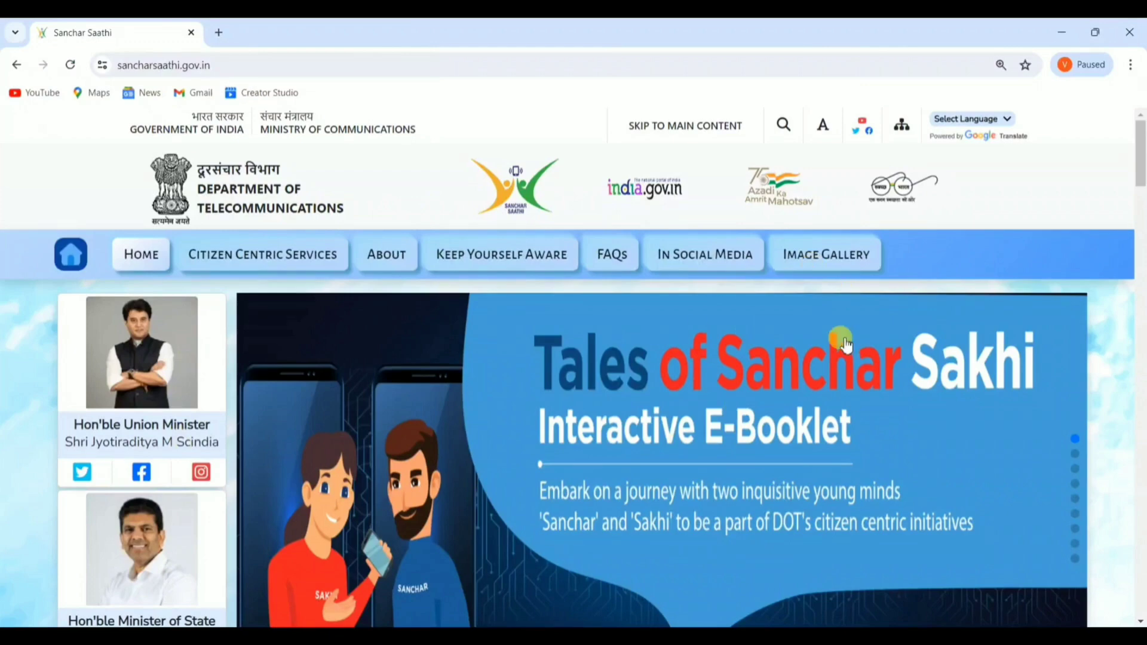
# Step: Open the Know Your Mobile Connections (TAFCOP) service from the Citizen Centric Services section of the home page
pyautogui.scroll(-4, 842, 345)
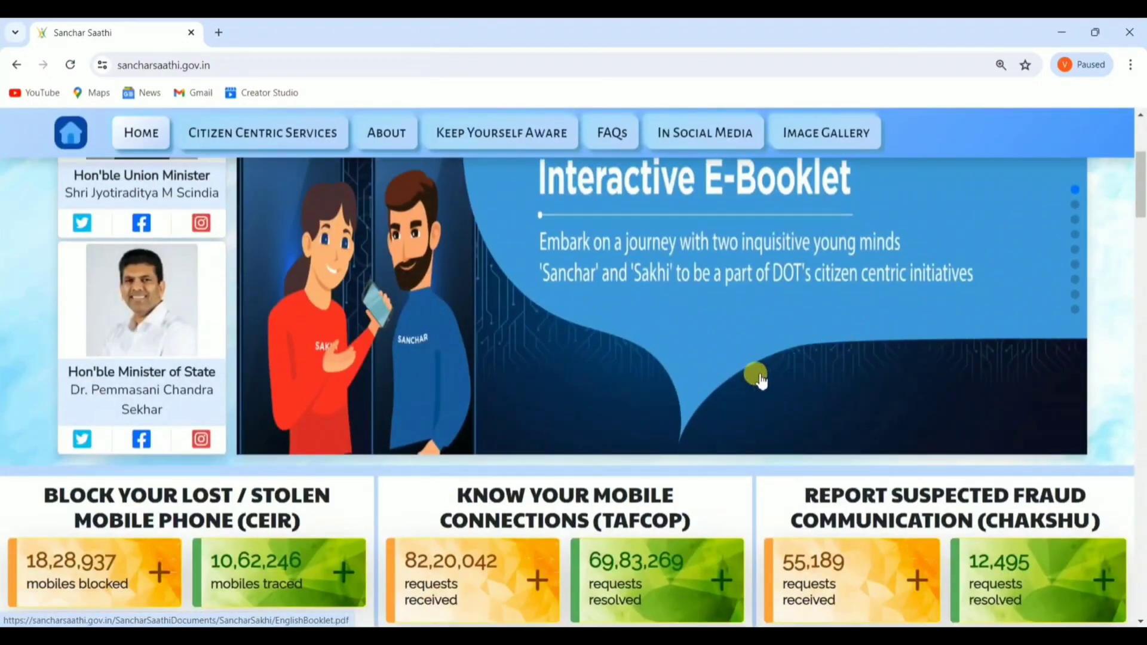
pyautogui.scroll(-1, 682, 429)
pyautogui.scroll(-2, 682, 428)
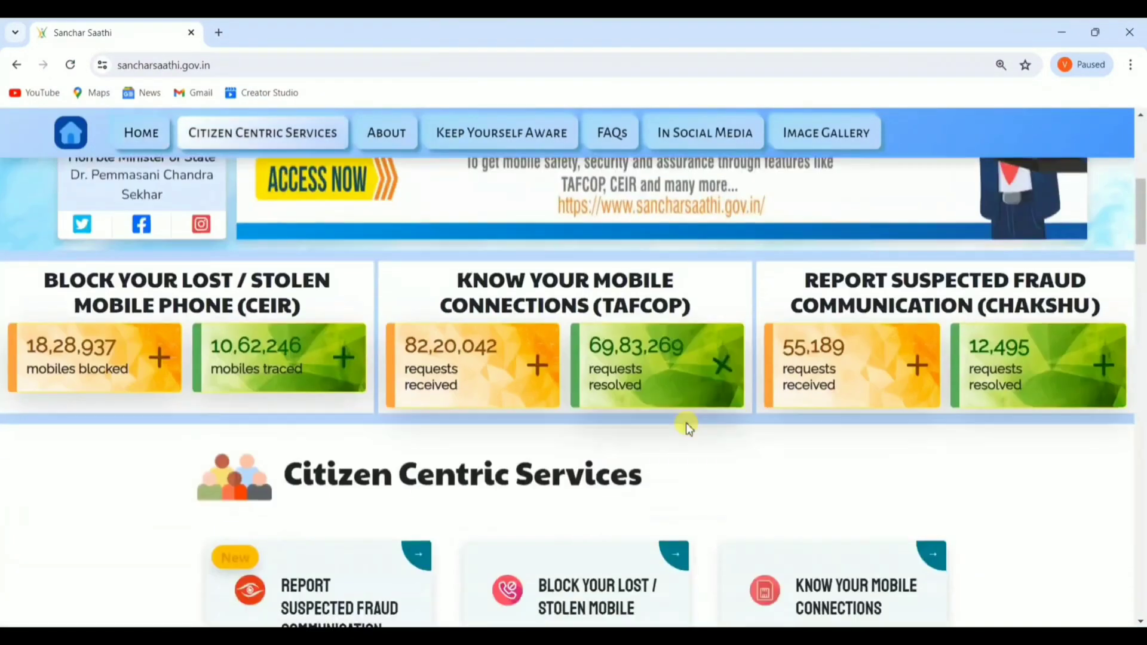
pyautogui.scroll(-1, 677, 421)
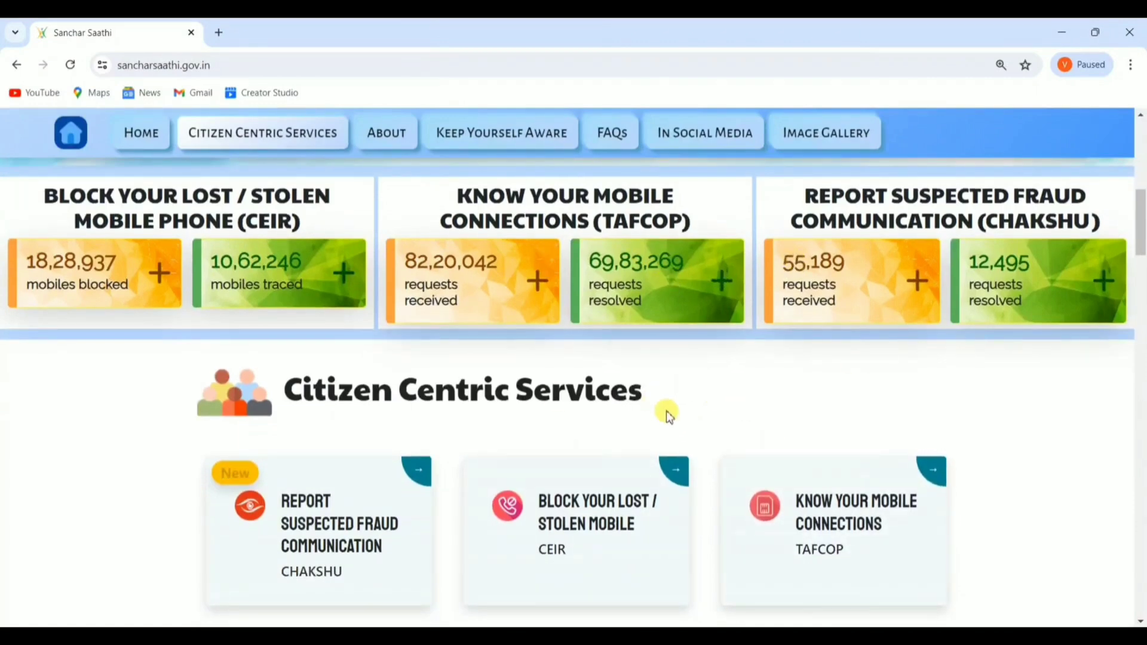
pyautogui.scroll(-2, 671, 408)
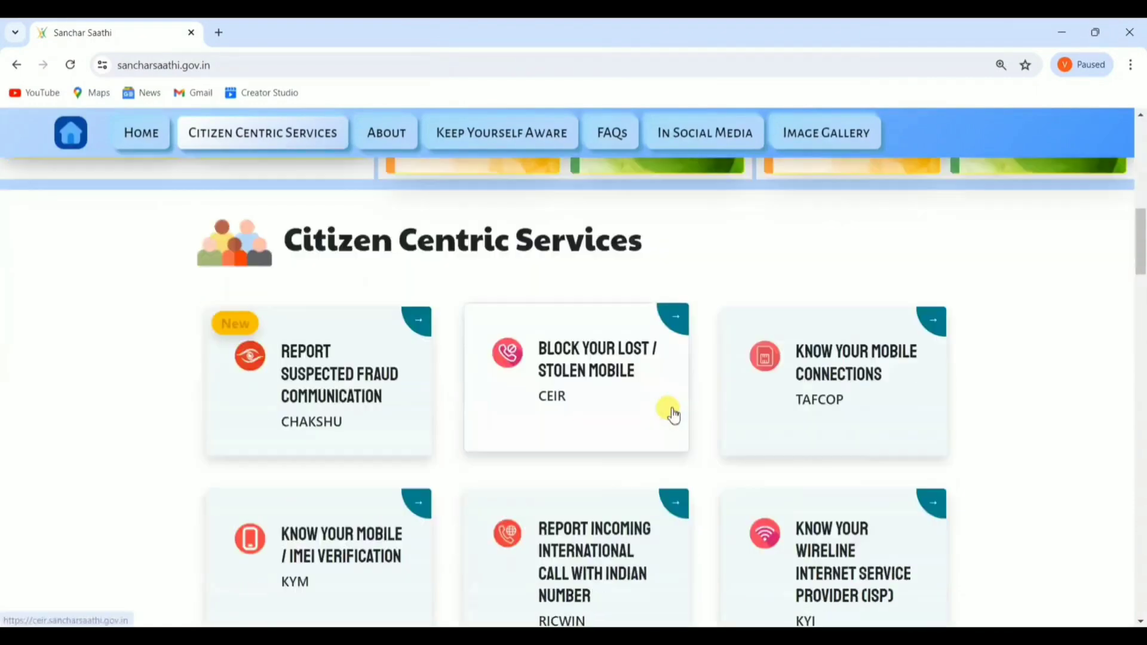
pyautogui.moveTo(291, 248); pyautogui.dragTo(705, 251)
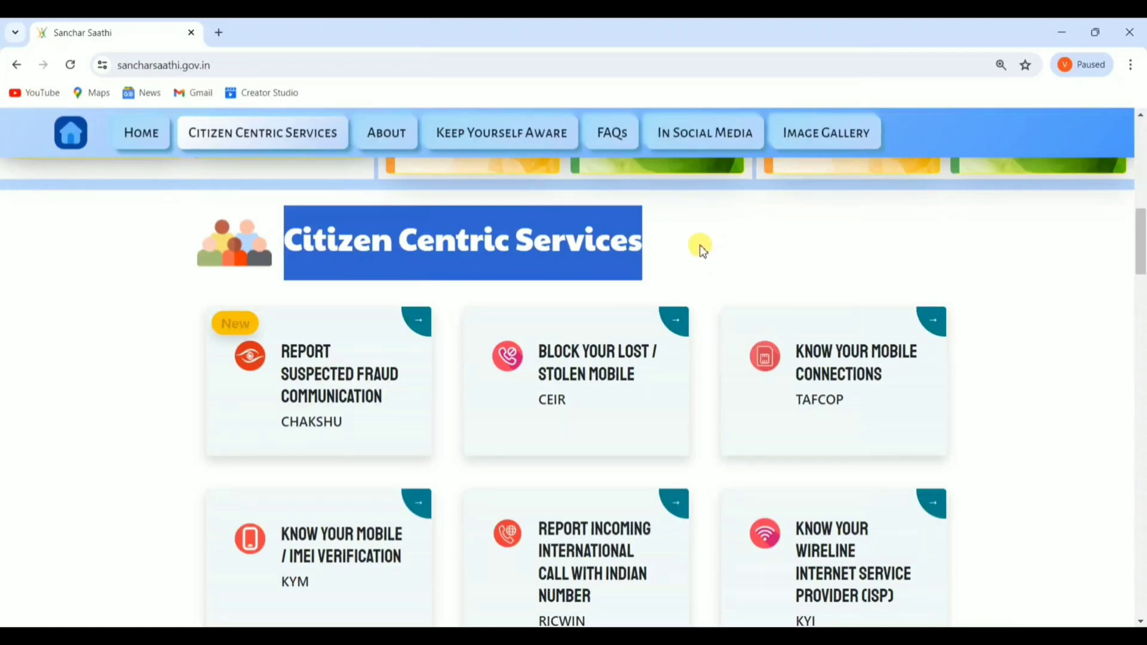
pyautogui.click(835, 404)
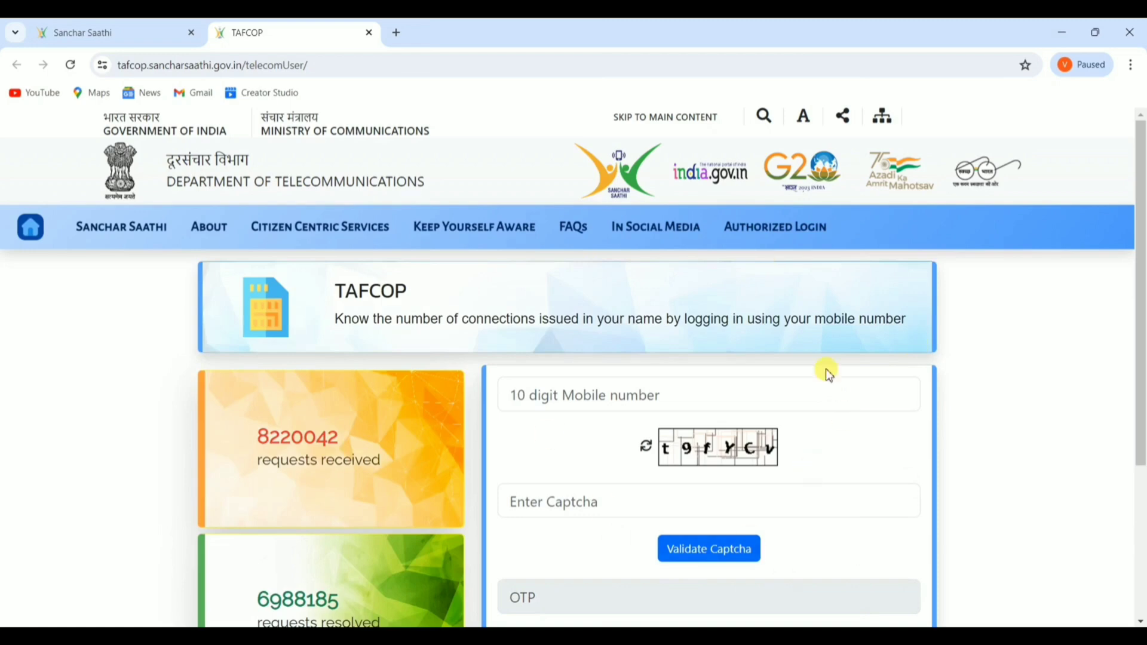
# Step: Log in to TAFCOP by entering the 10-digit mobile number, validating the captcha and entering the OTP
pyautogui.scroll(-2, 642, 433)
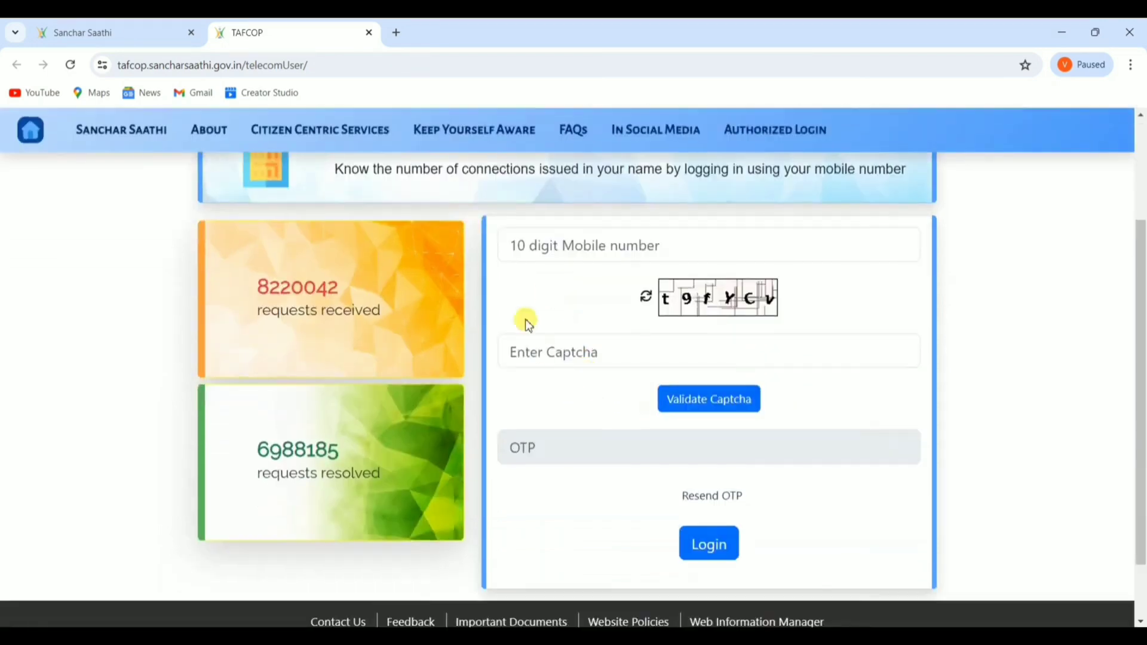
pyautogui.click(545, 242)
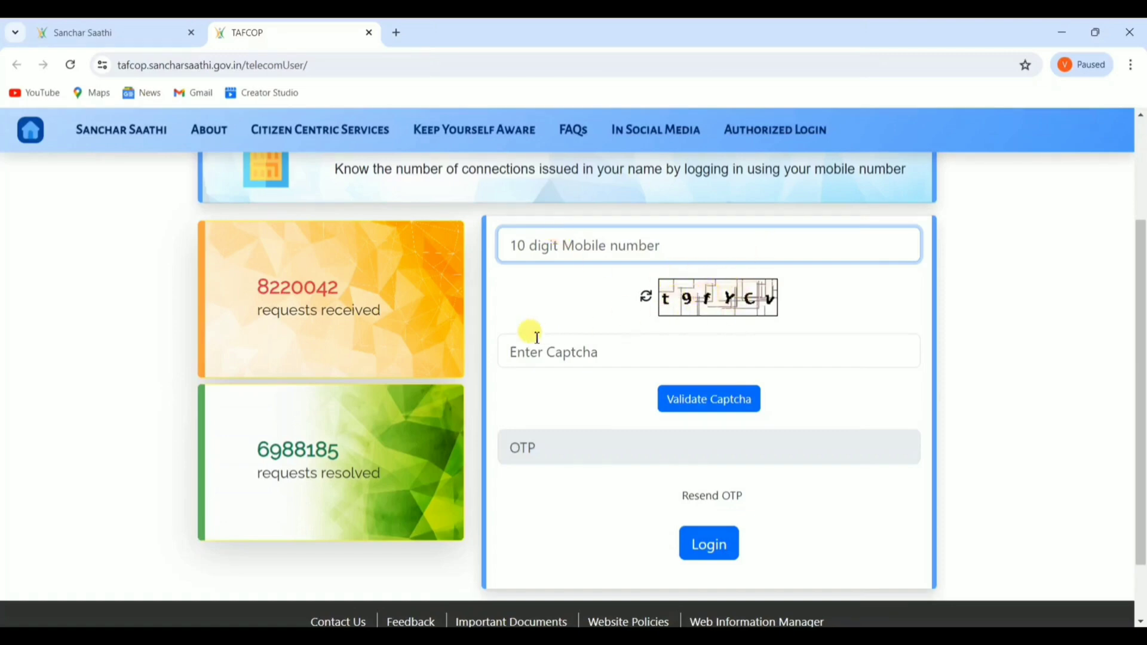
pyautogui.click(526, 358)
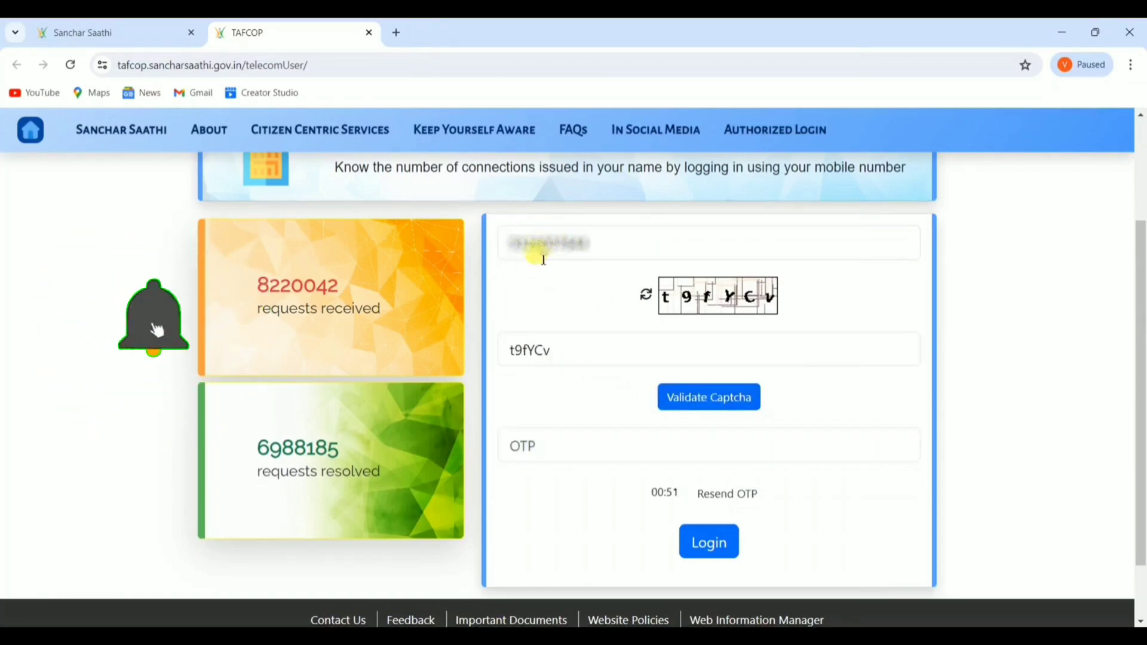
pyautogui.click(535, 448)
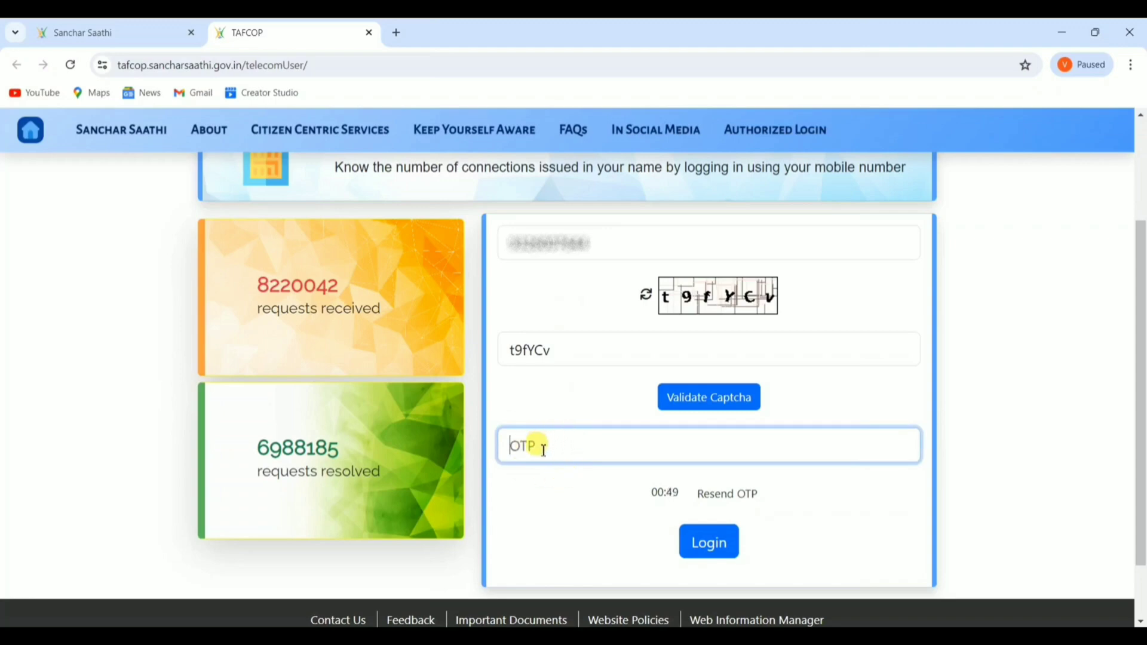
pyautogui.click(709, 543)
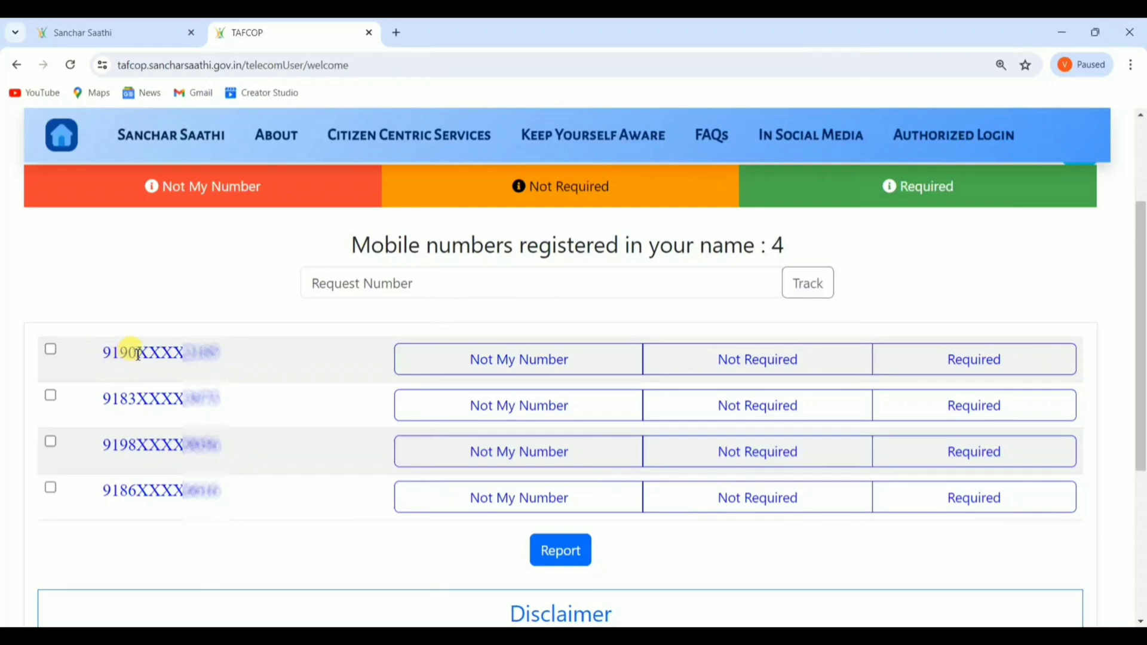
# Step: Report the first mobile connection in the list as Not My Number and confirm the submission
pyautogui.moveTo(138, 355); pyautogui.dragTo(98, 346)
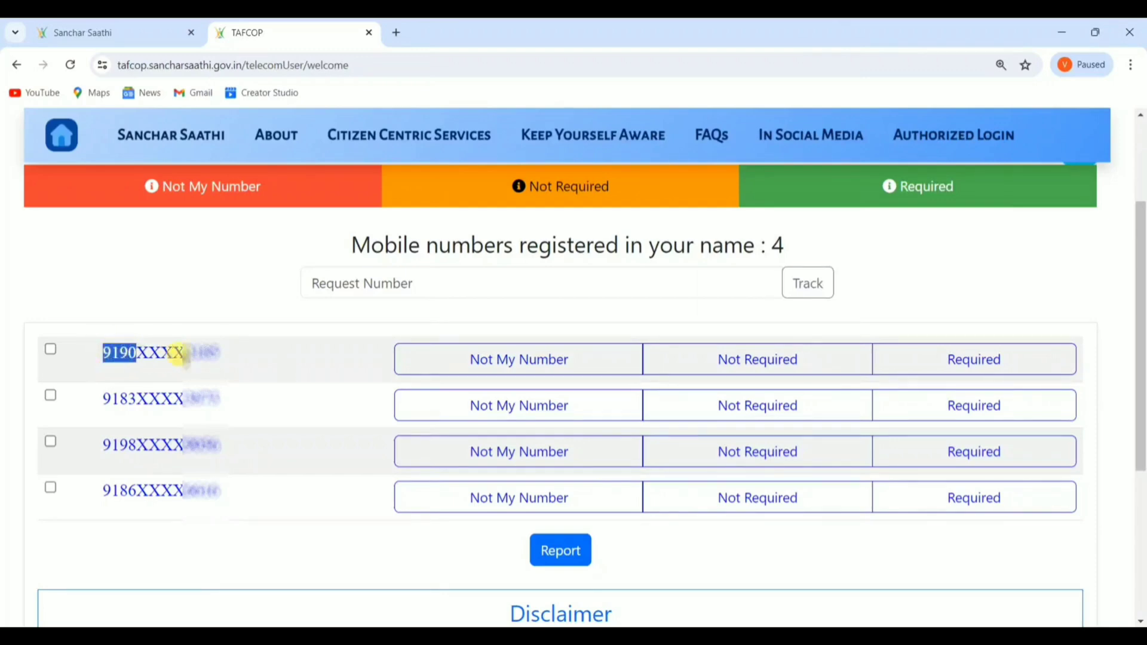
pyautogui.moveTo(184, 352); pyautogui.dragTo(228, 364)
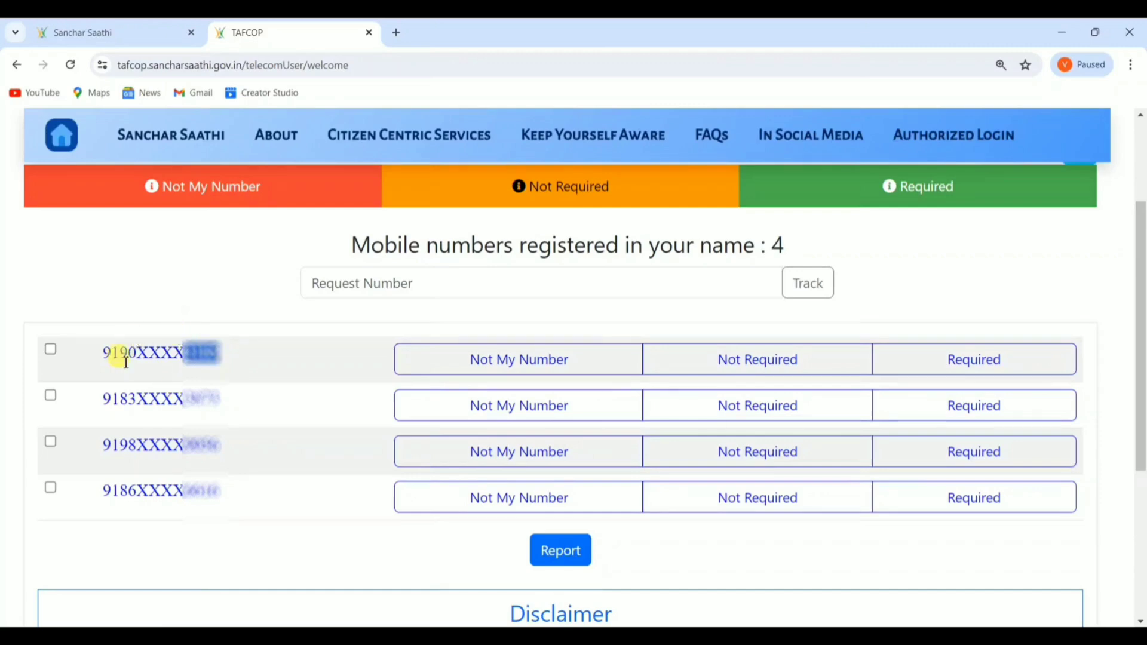
pyautogui.click(162, 360)
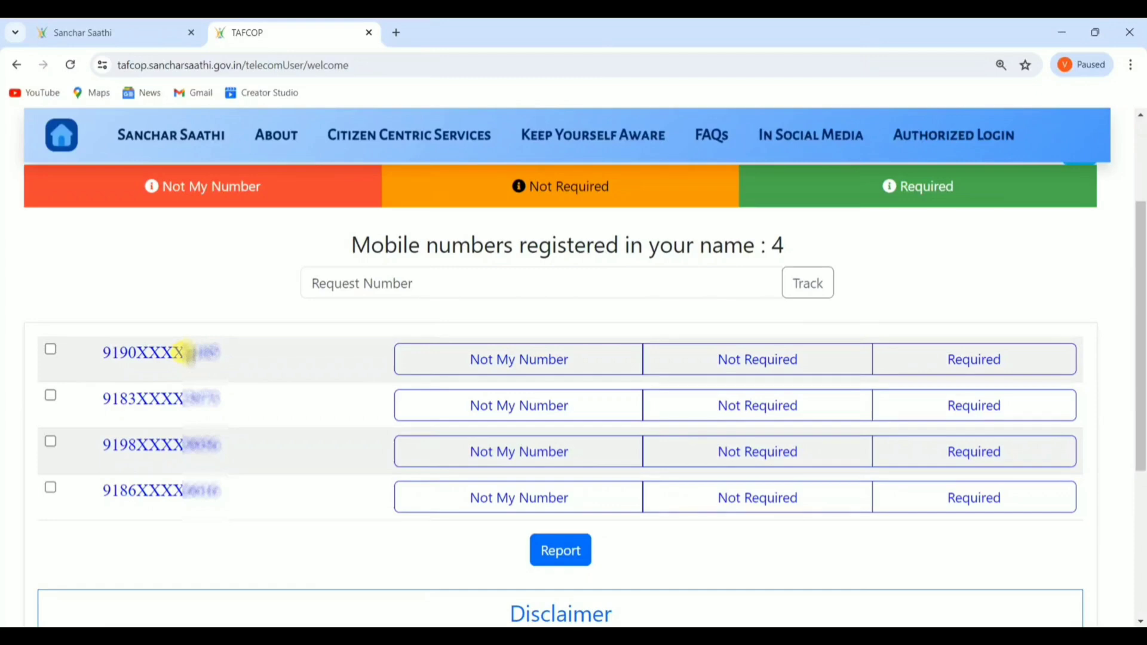
pyautogui.click(50, 351)
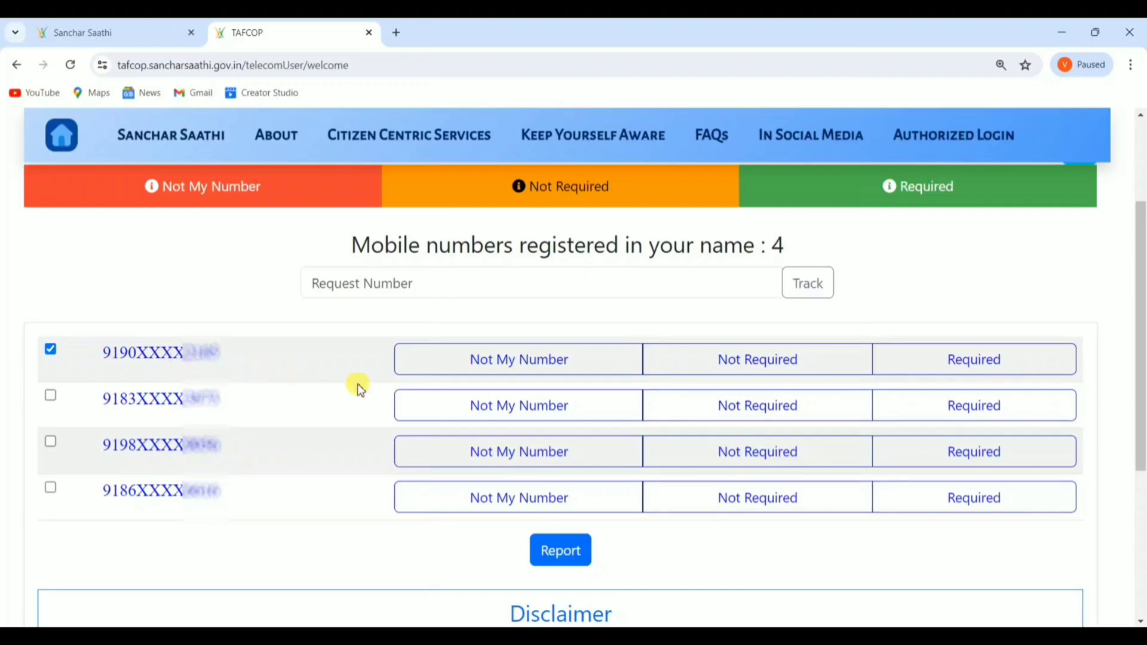
pyautogui.click(519, 366)
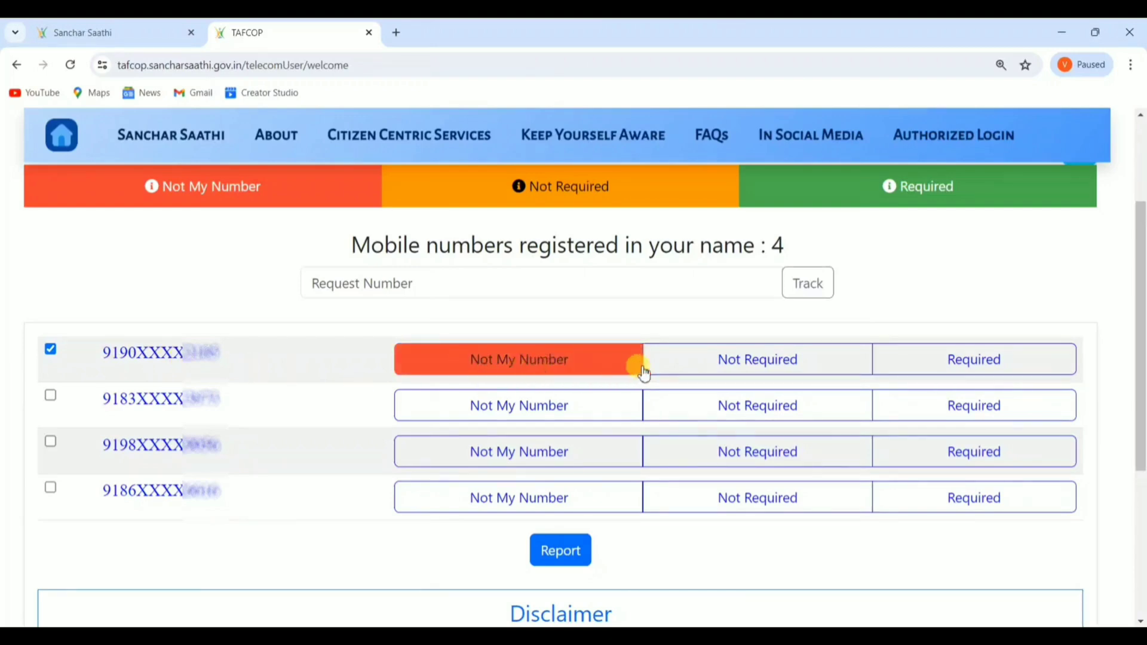
pyautogui.click(734, 366)
pyautogui.click(971, 375)
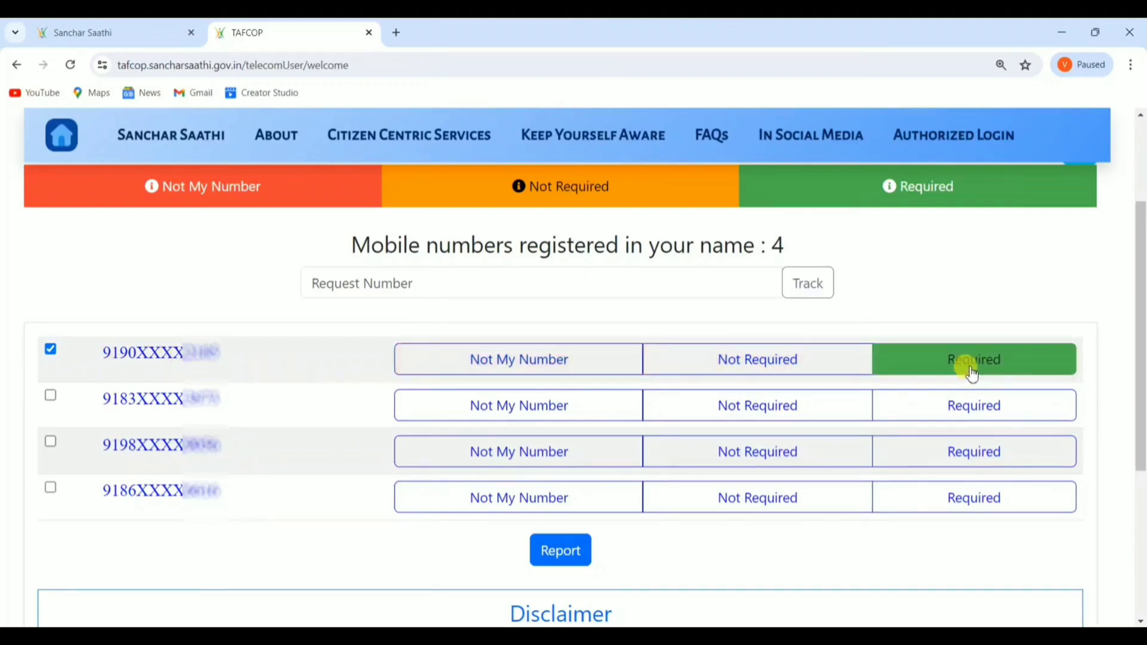
pyautogui.click(485, 363)
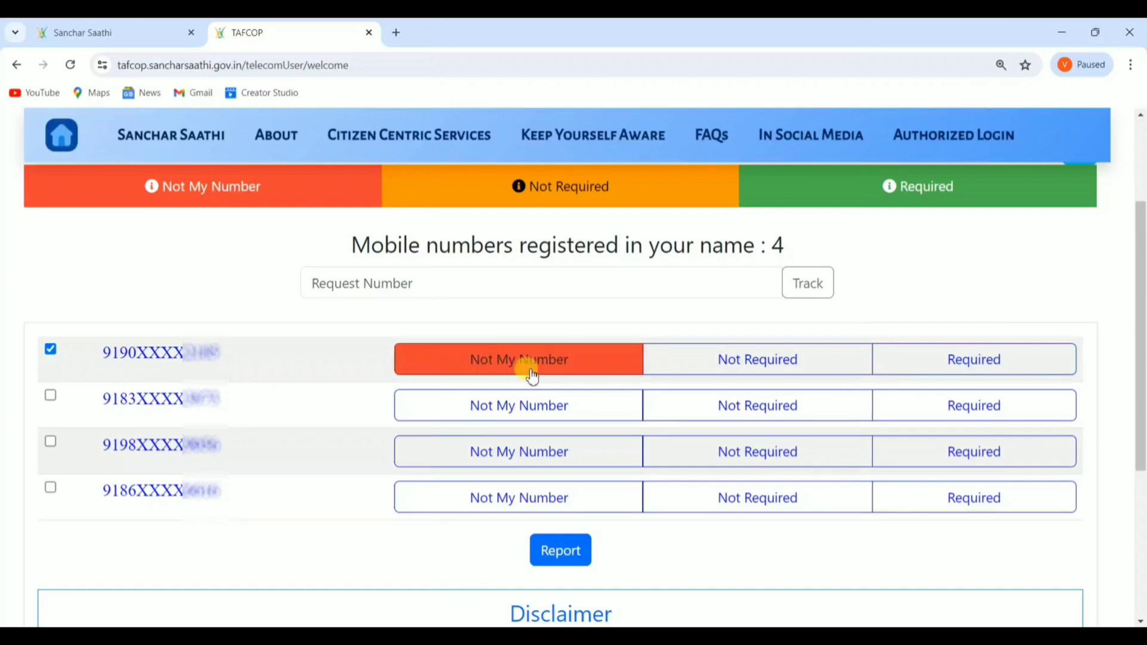
pyautogui.click(561, 558)
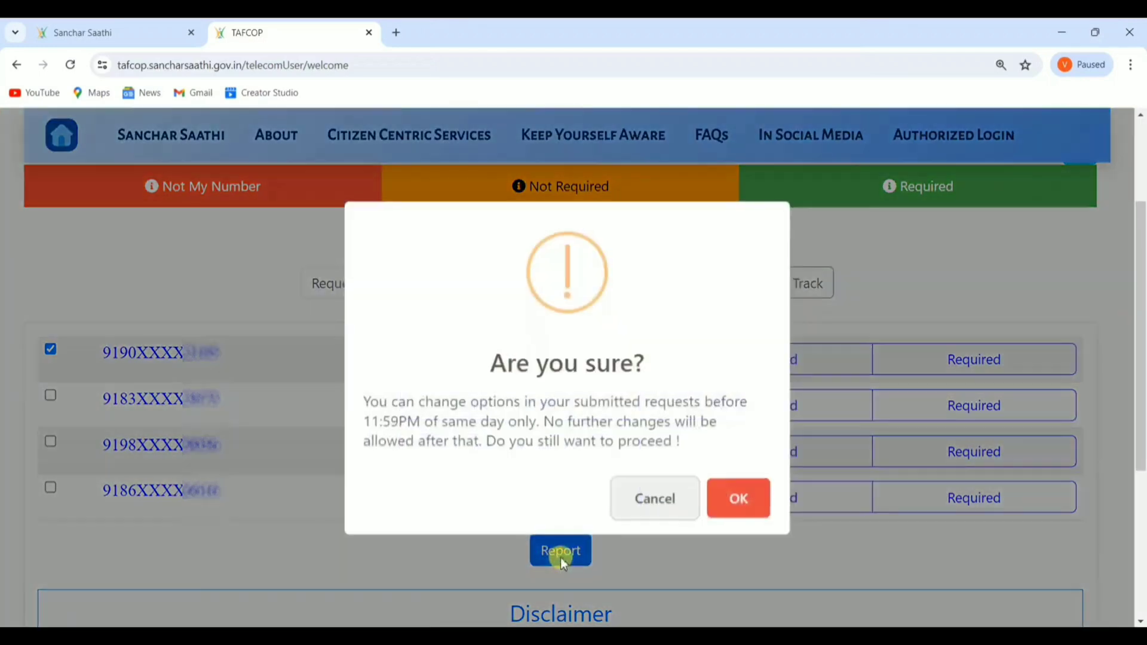
pyautogui.click(741, 508)
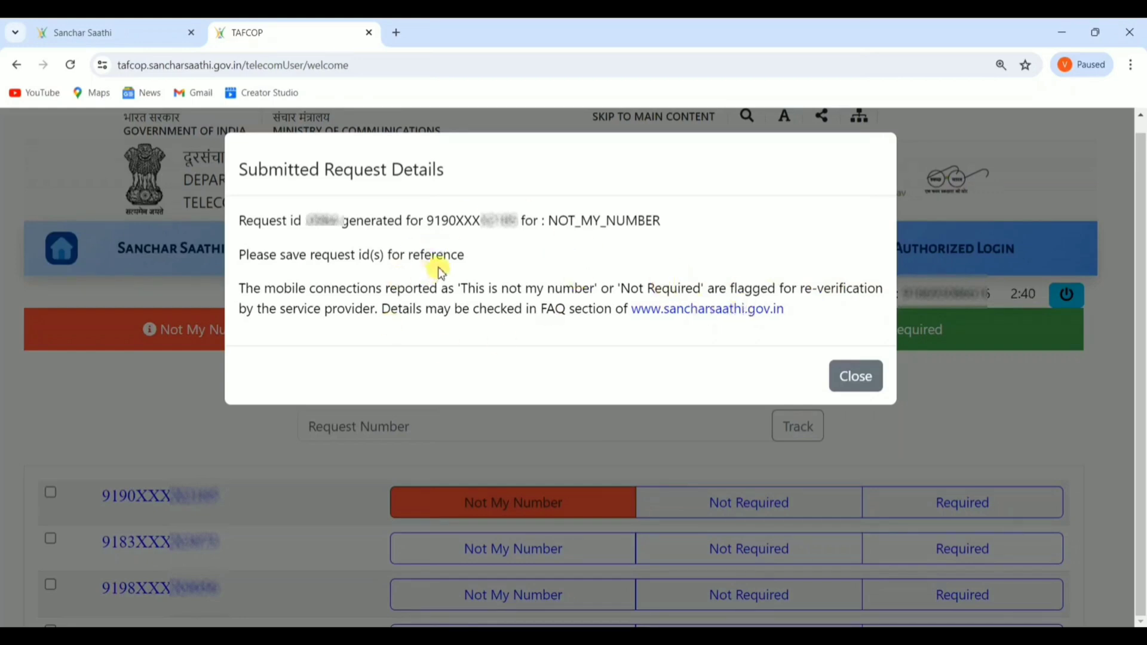
# Step: Read the request ID and request type in the submitted request details, and close the message
pyautogui.moveTo(306, 221); pyautogui.dragTo(338, 229)
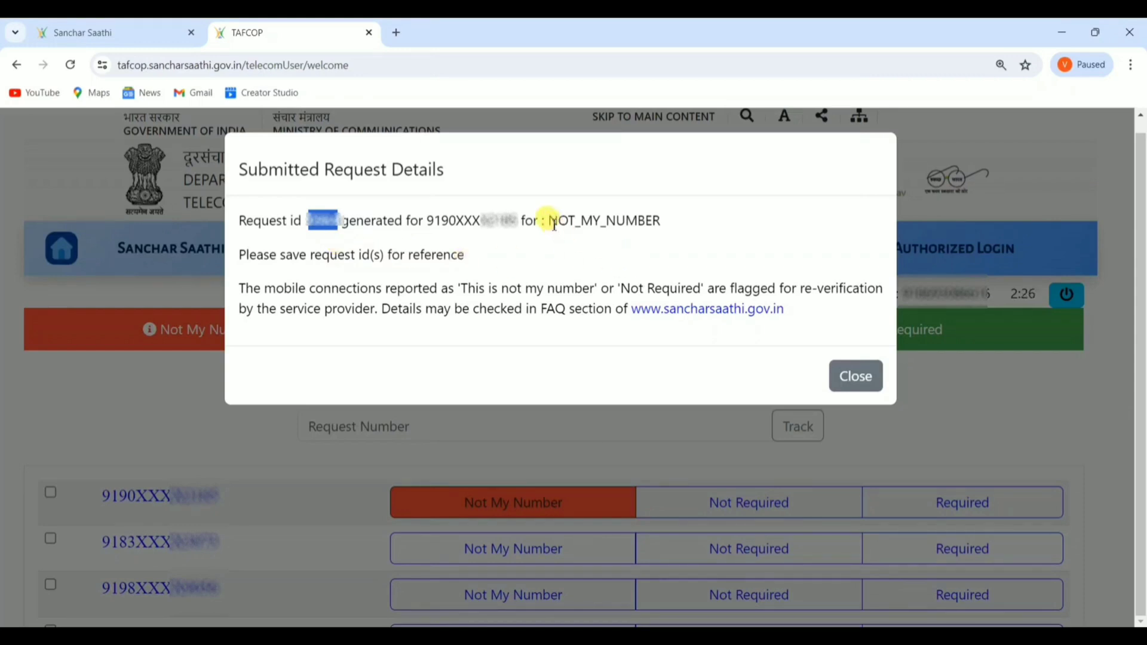
pyautogui.moveTo(547, 221); pyautogui.dragTo(663, 230)
pyautogui.click(484, 245)
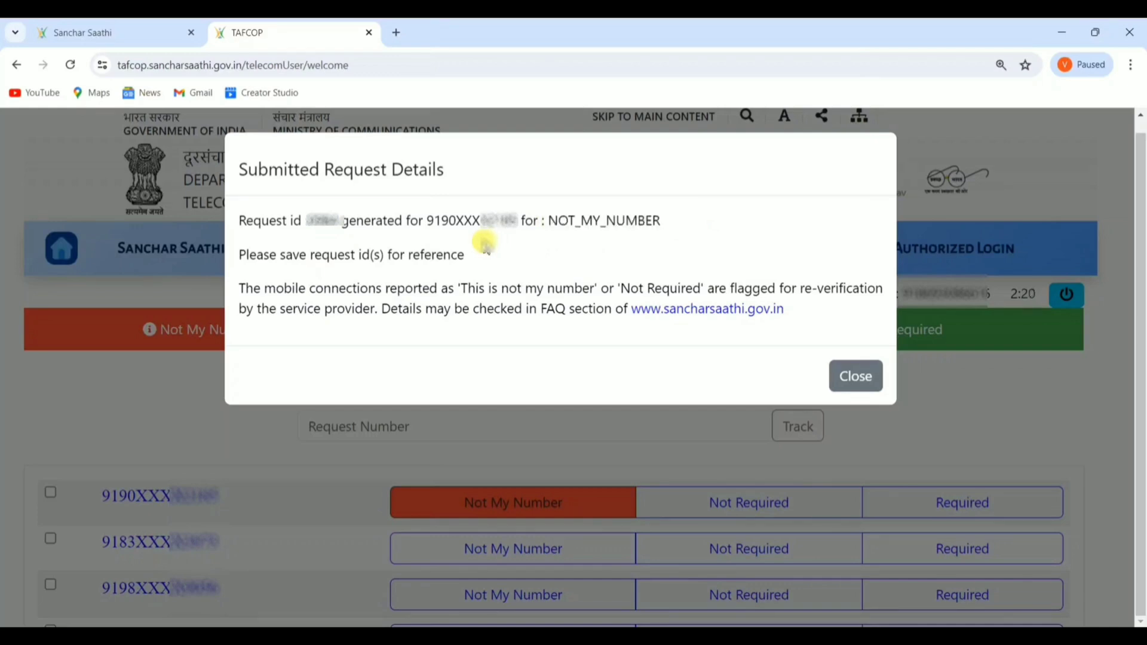
pyautogui.click(334, 430)
# Step: Track the submitted report by its request number and review the reported number, request type, date and status
pyautogui.scroll(-2, 310, 446)
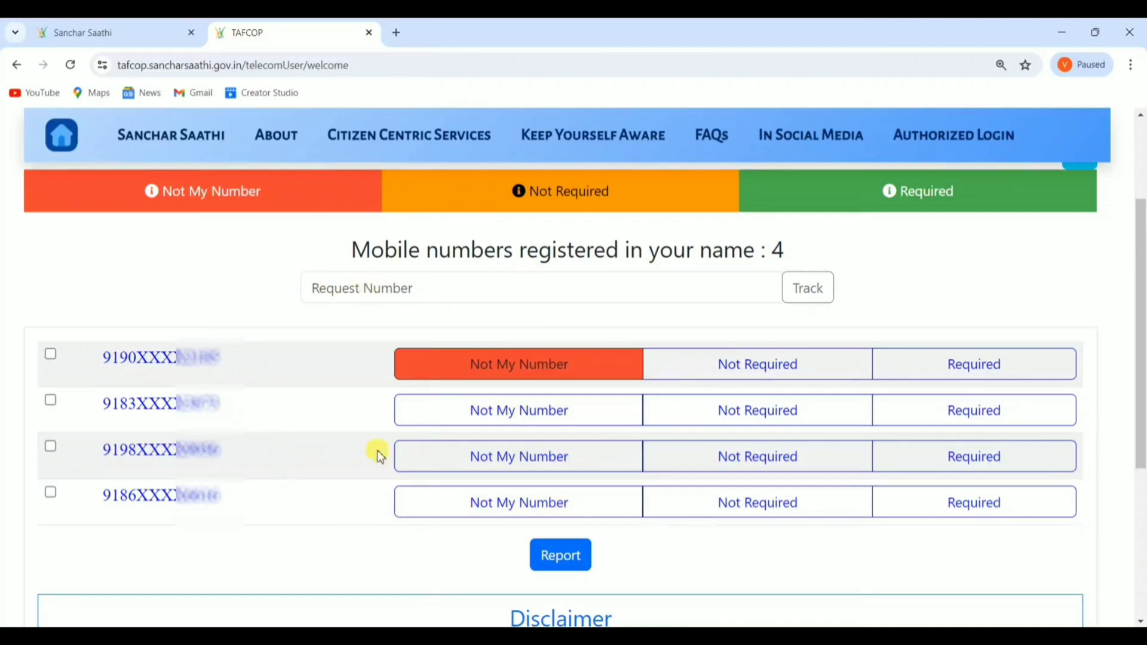
pyautogui.click(344, 284)
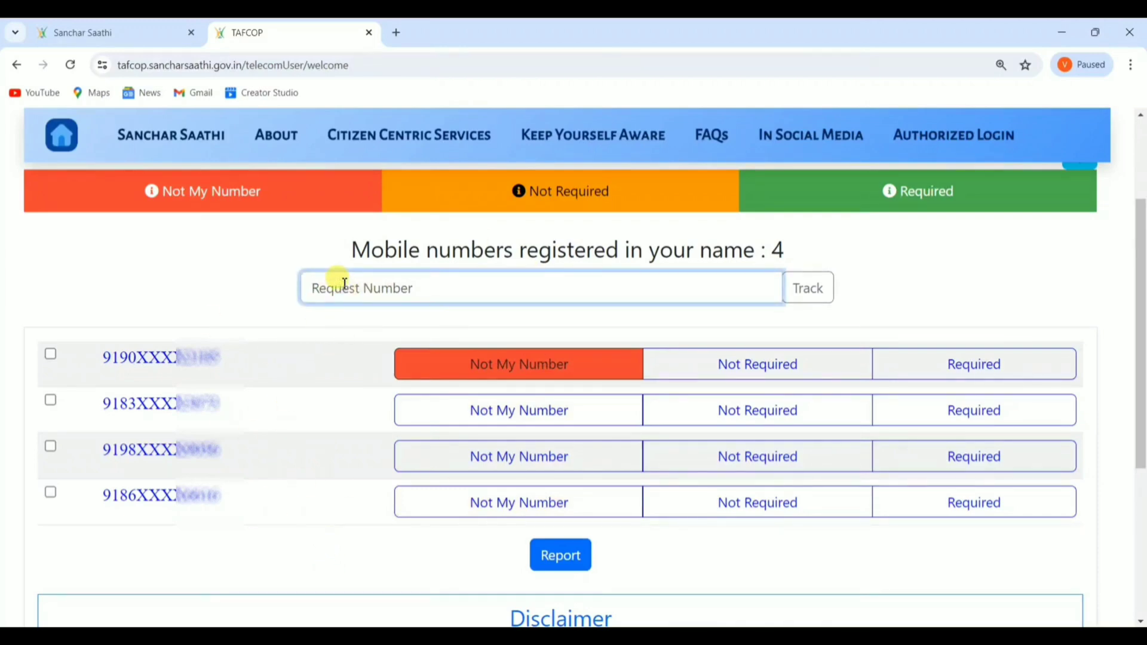
pyautogui.click(808, 291)
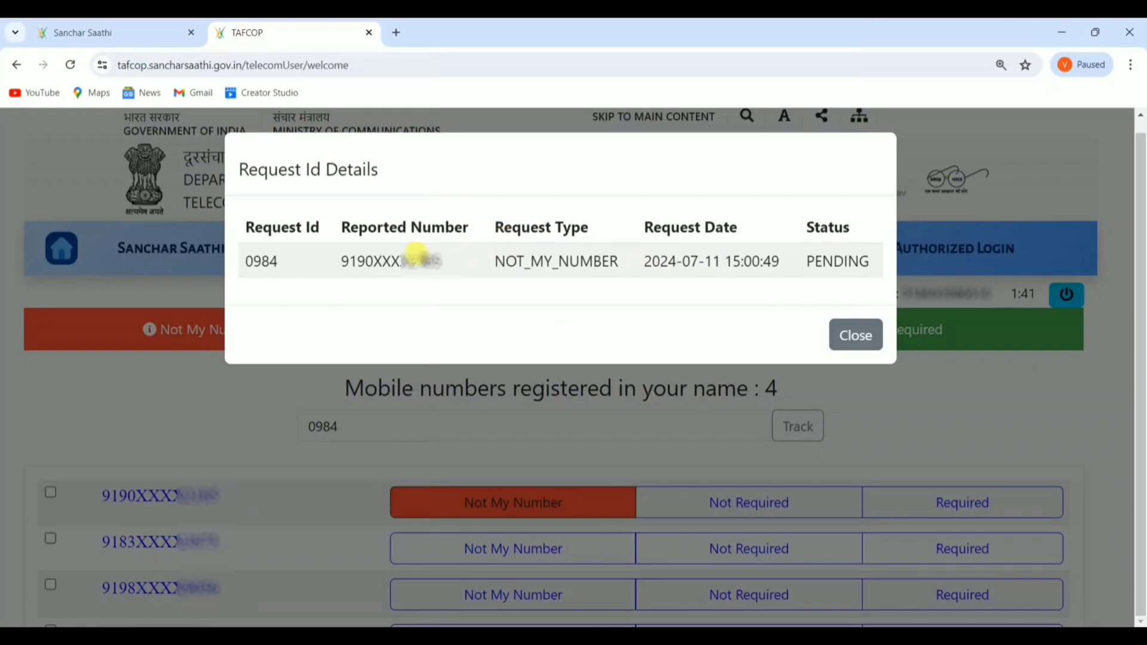
pyautogui.moveTo(339, 264); pyautogui.dragTo(870, 264)
pyautogui.click(847, 280)
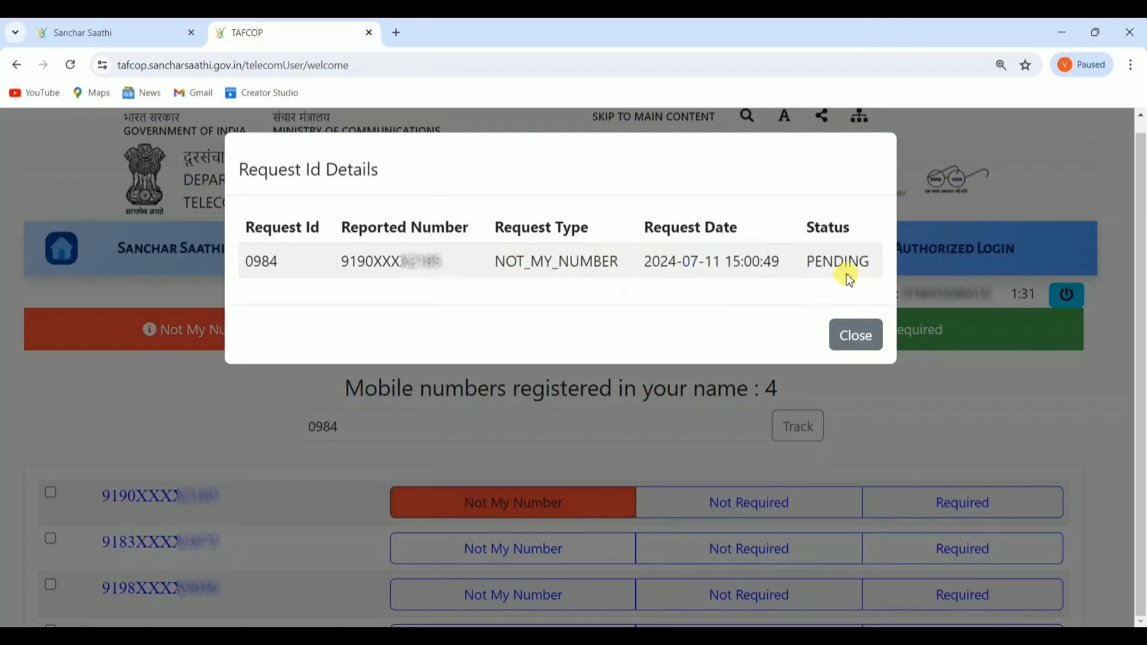